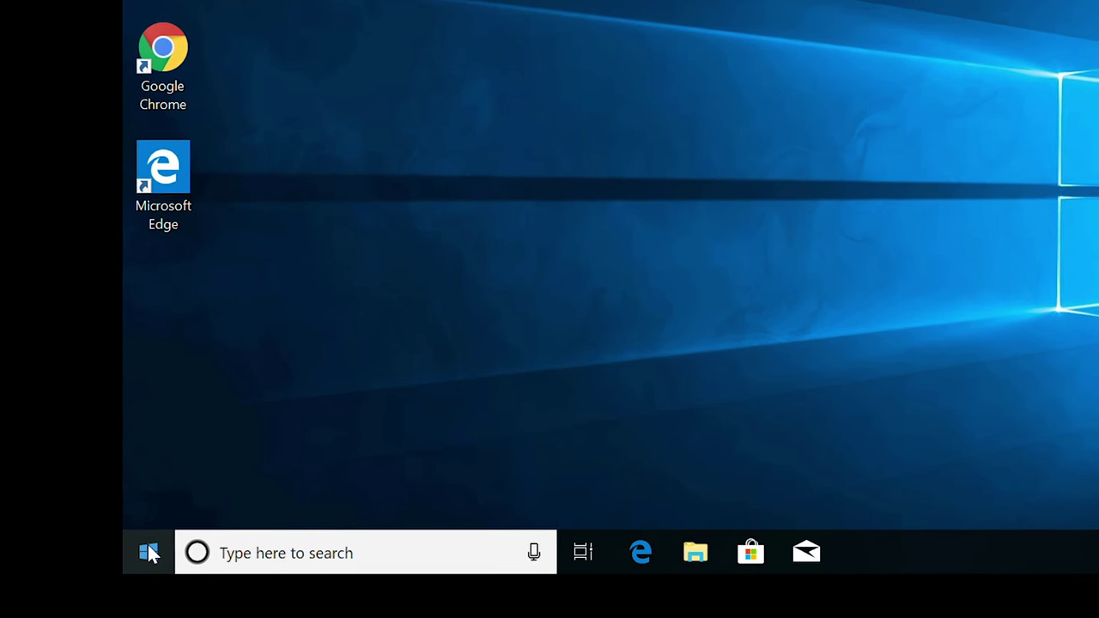
# Open the Windows Start menu from the taskbar
pyautogui.click(148, 545)
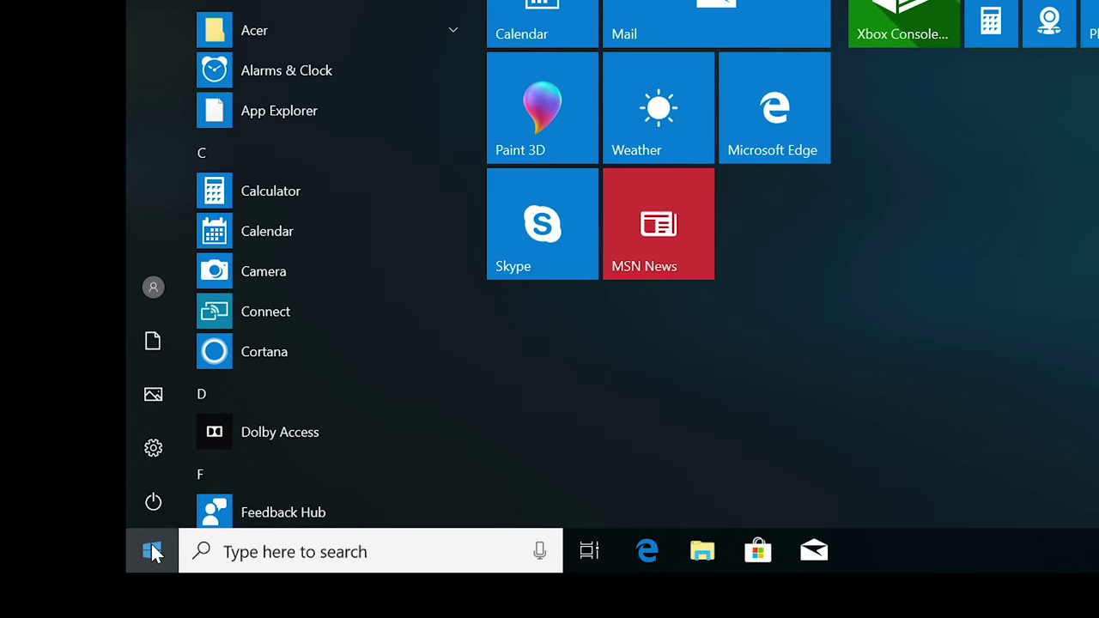
# Check in Acer Care Center's My System that the BIOS is V1.07, then start Chrome
pyautogui.click(295, 123)
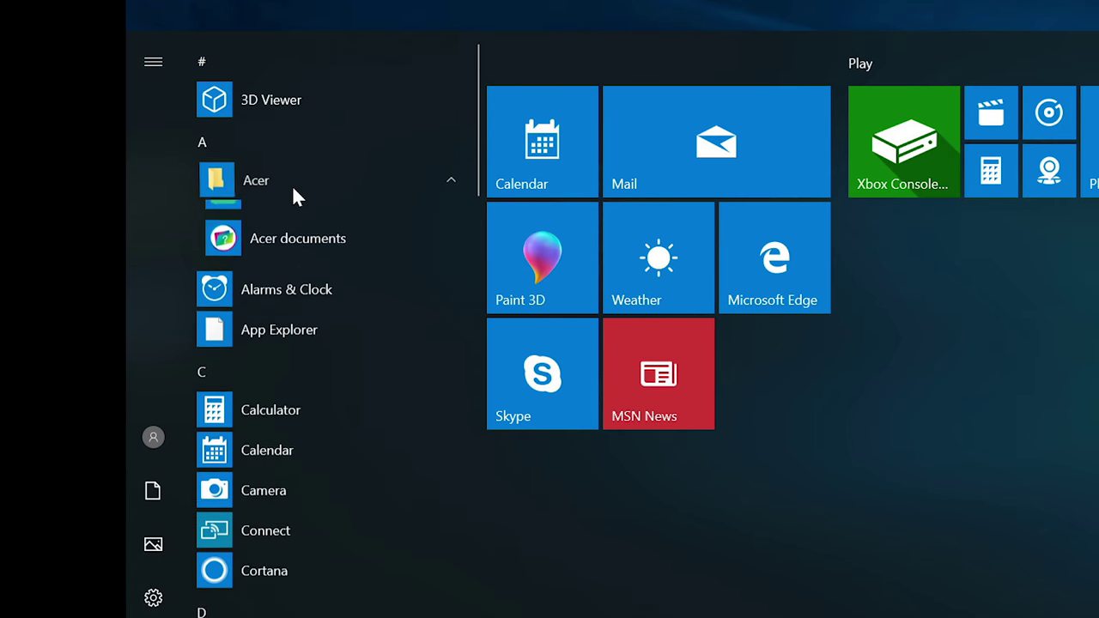
pyautogui.click(299, 220)
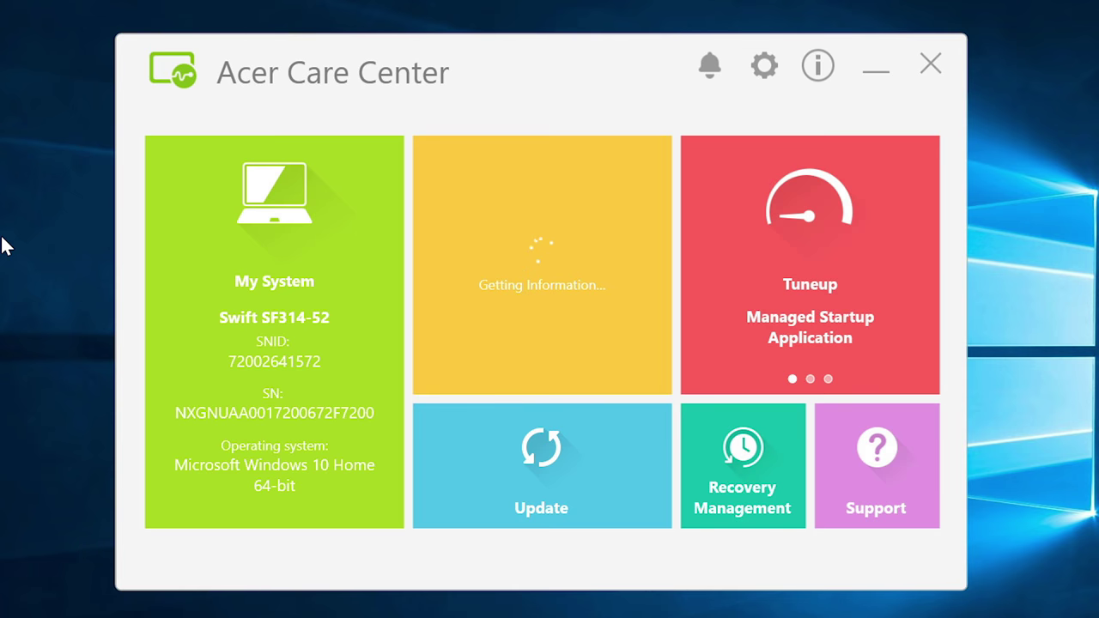
pyautogui.click(244, 288)
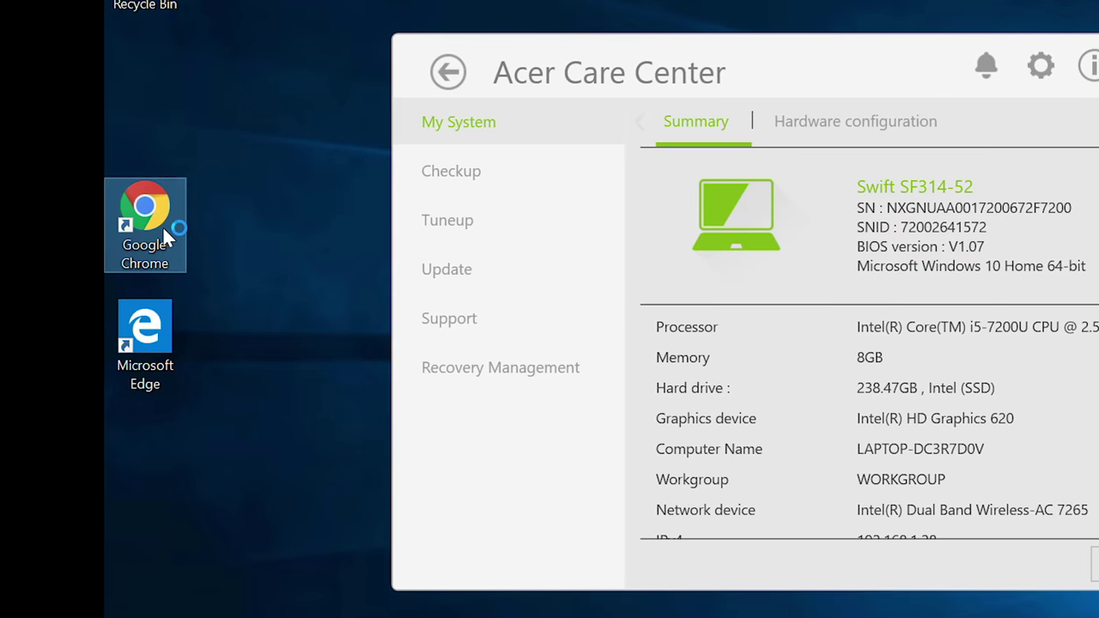
pyautogui.doubleClick(124, 228)
pyautogui.write('www.acer')
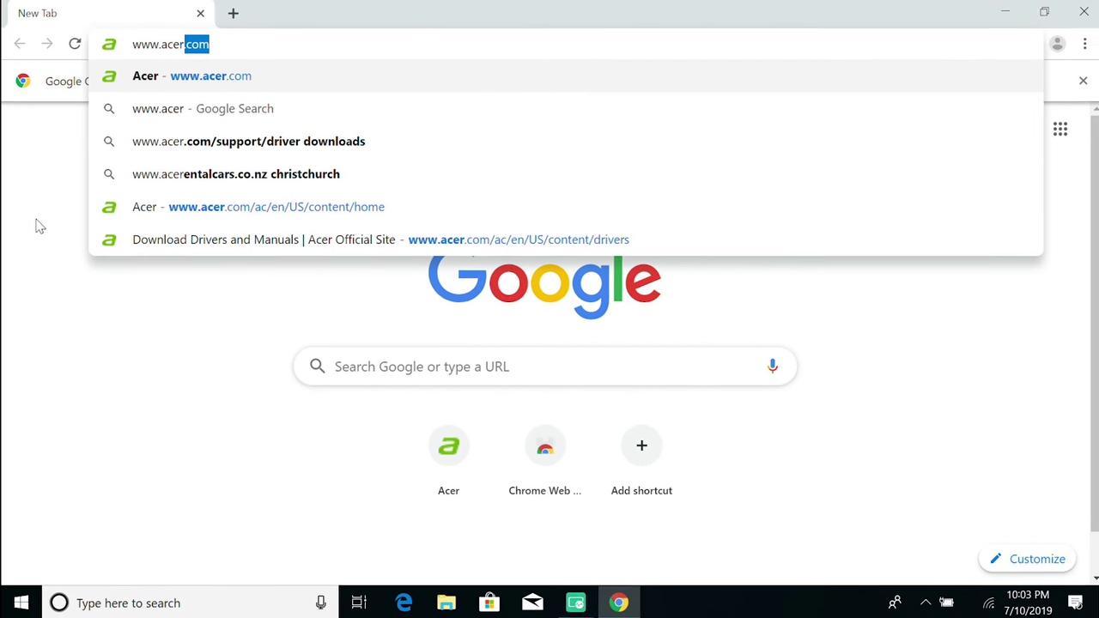
pyautogui.press('Return')
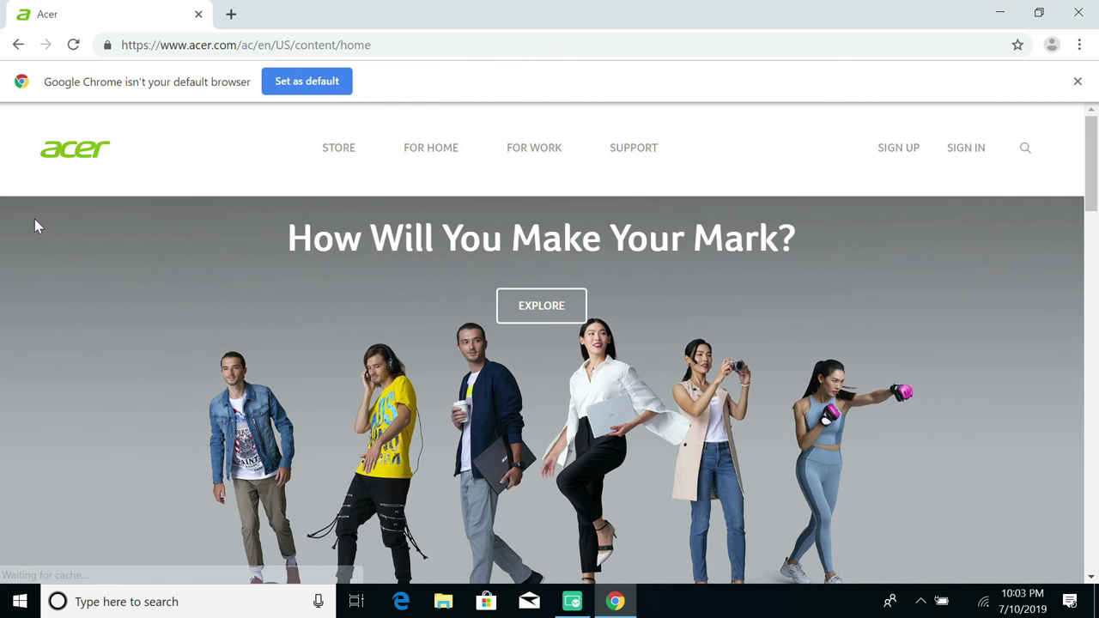
pyautogui.moveTo(572, 178)
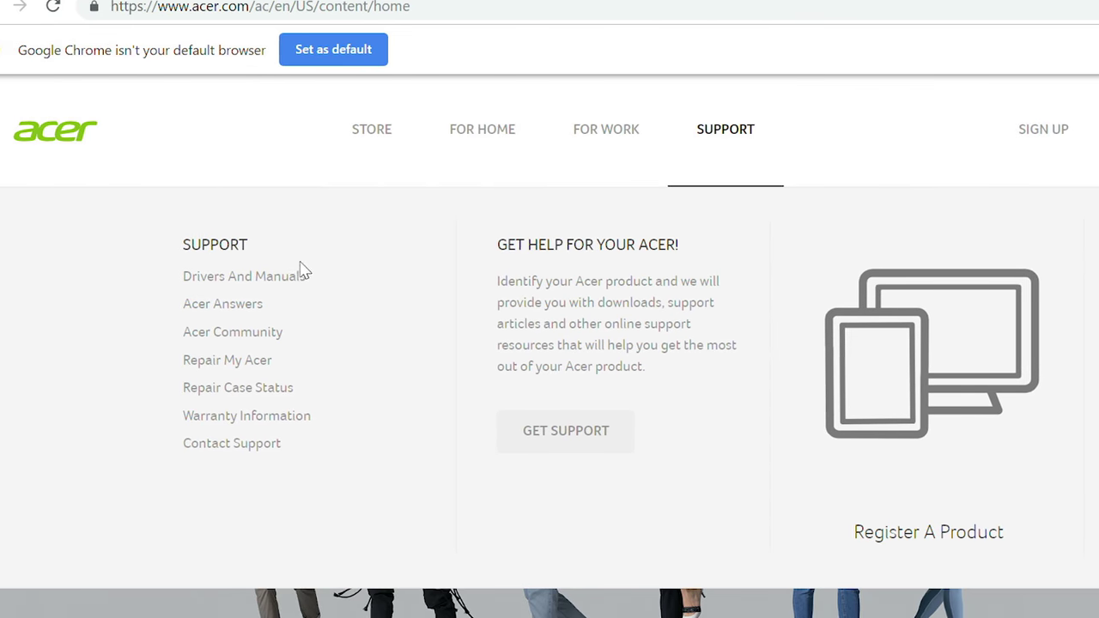
pyautogui.click(200, 297)
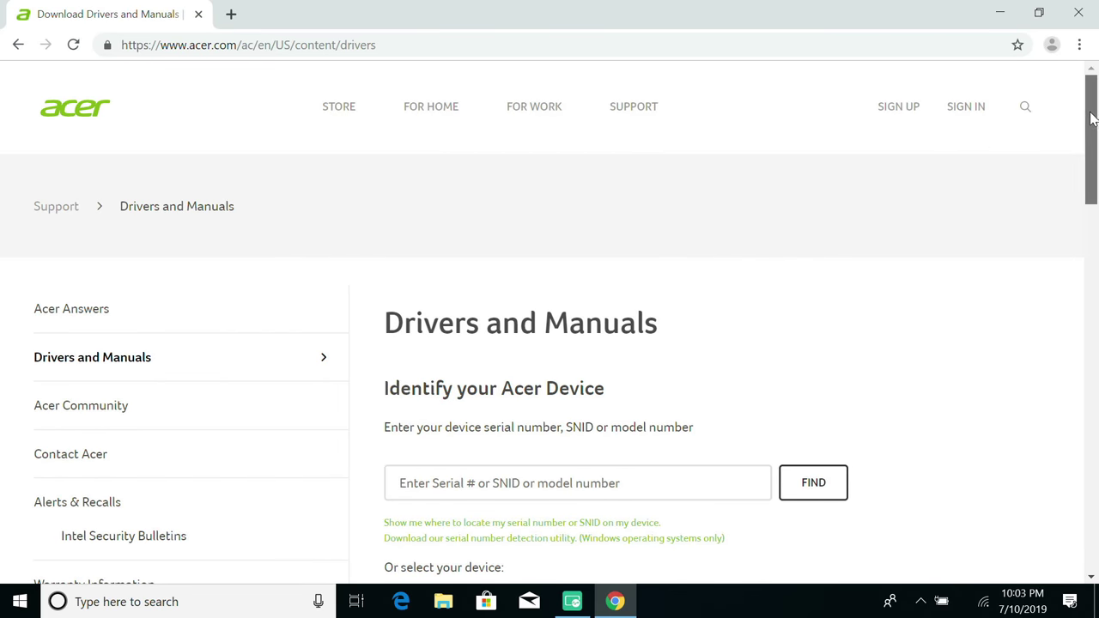
# Select category Ultra-thin, series Swift and model SF314-52
pyautogui.moveTo(1090, 118); pyautogui.dragTo(1093, 176)
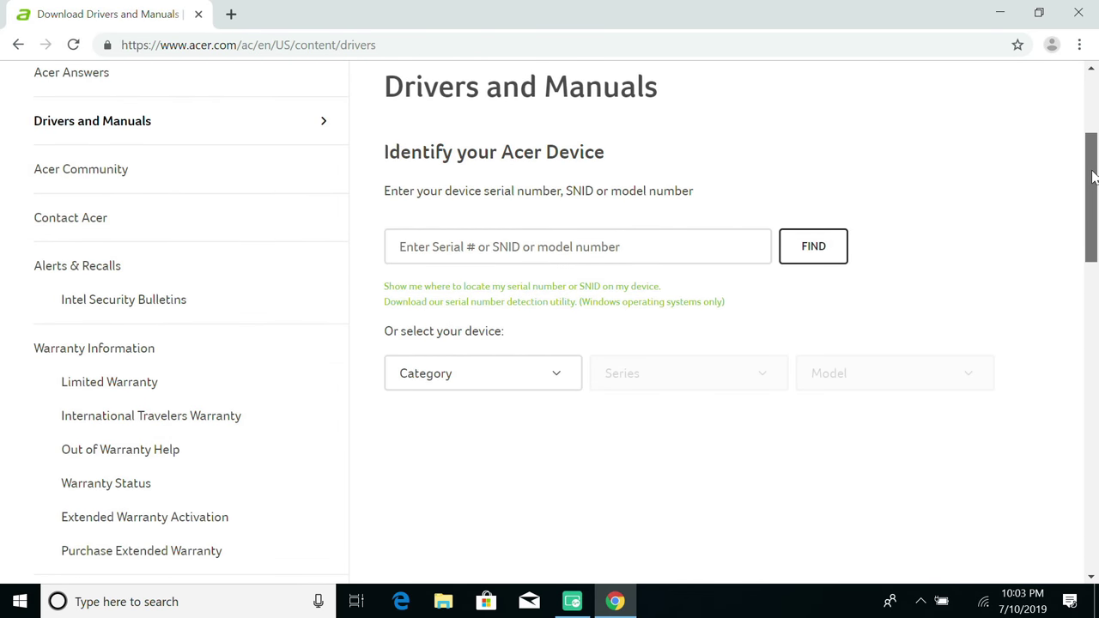
pyautogui.moveTo(1093, 176); pyautogui.dragTo(1092, 232)
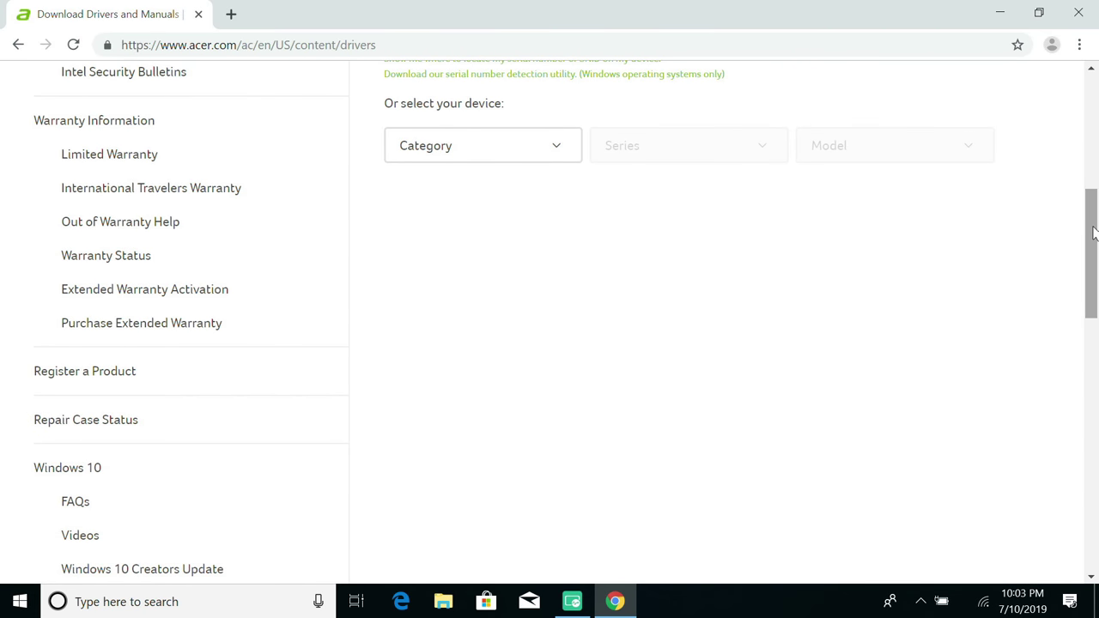
pyautogui.click(505, 158)
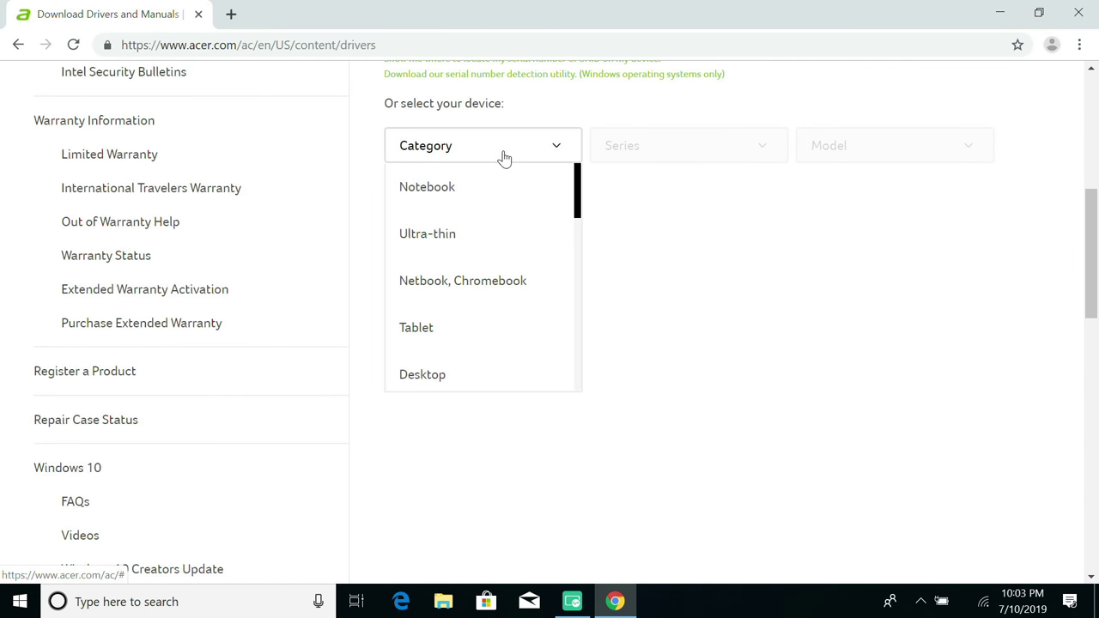
pyautogui.click(455, 242)
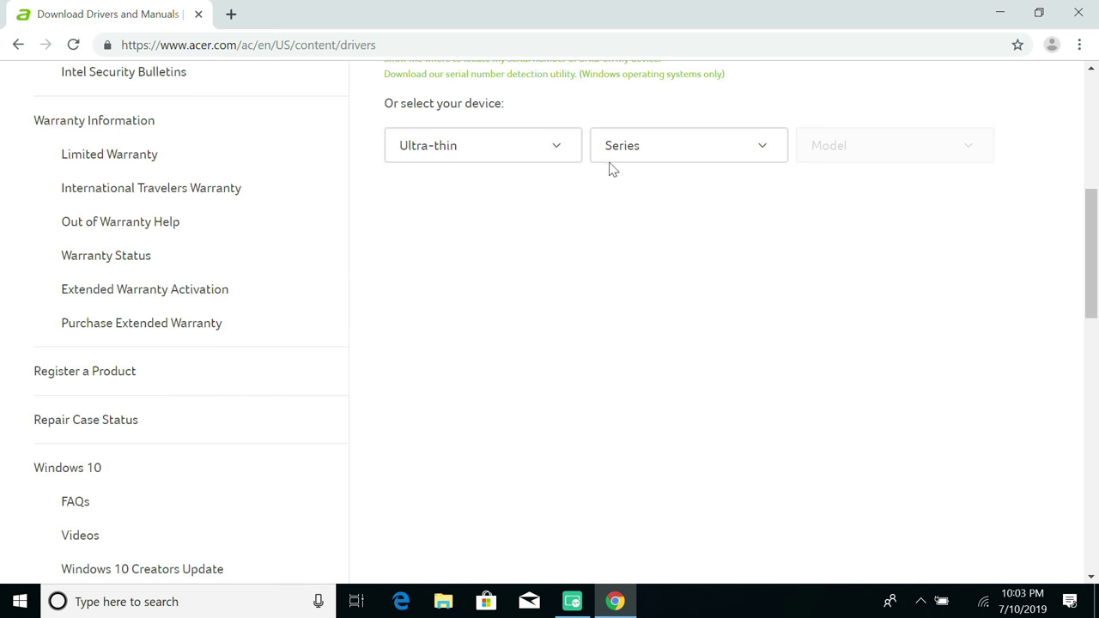
pyautogui.click(628, 158)
pyautogui.click(632, 232)
pyautogui.click(812, 153)
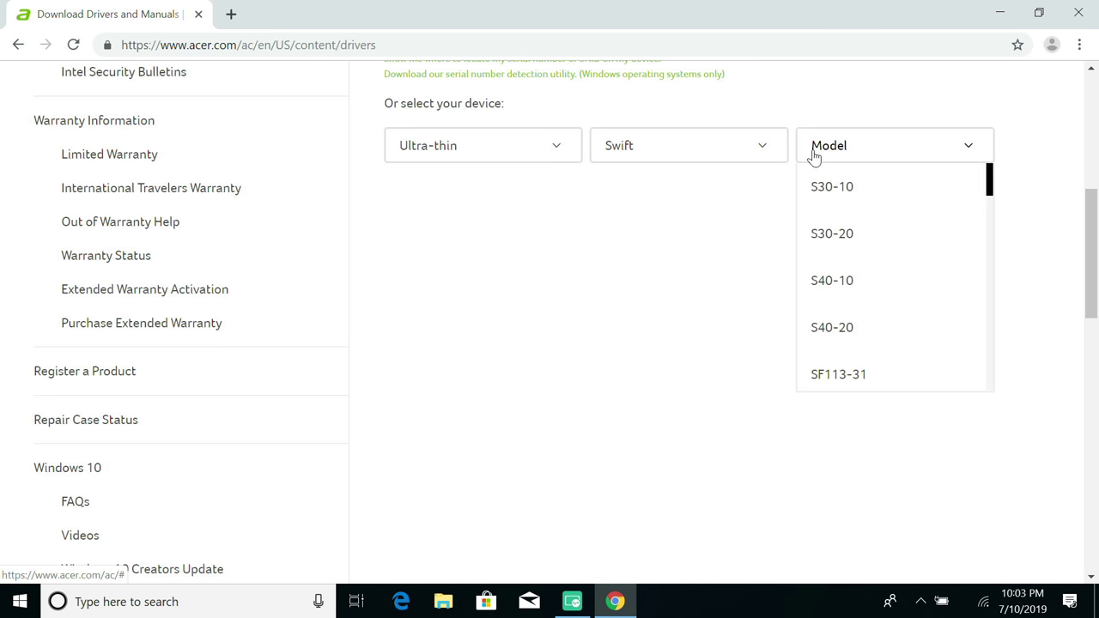
pyautogui.scroll(-1, 853, 265)
pyautogui.scroll(-3, 853, 266)
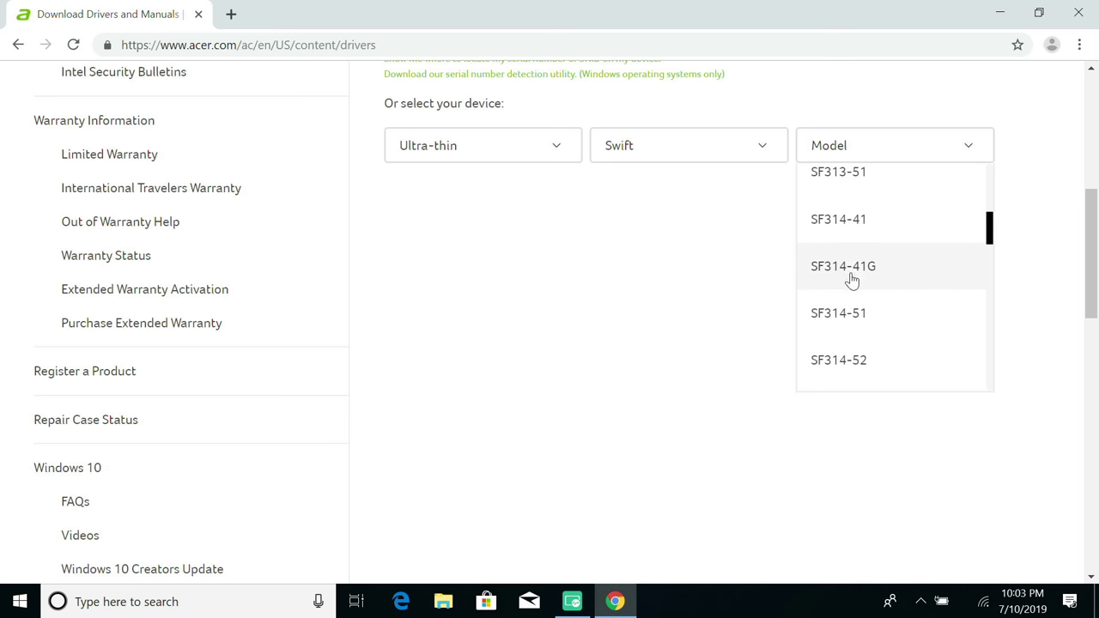
pyautogui.click(848, 362)
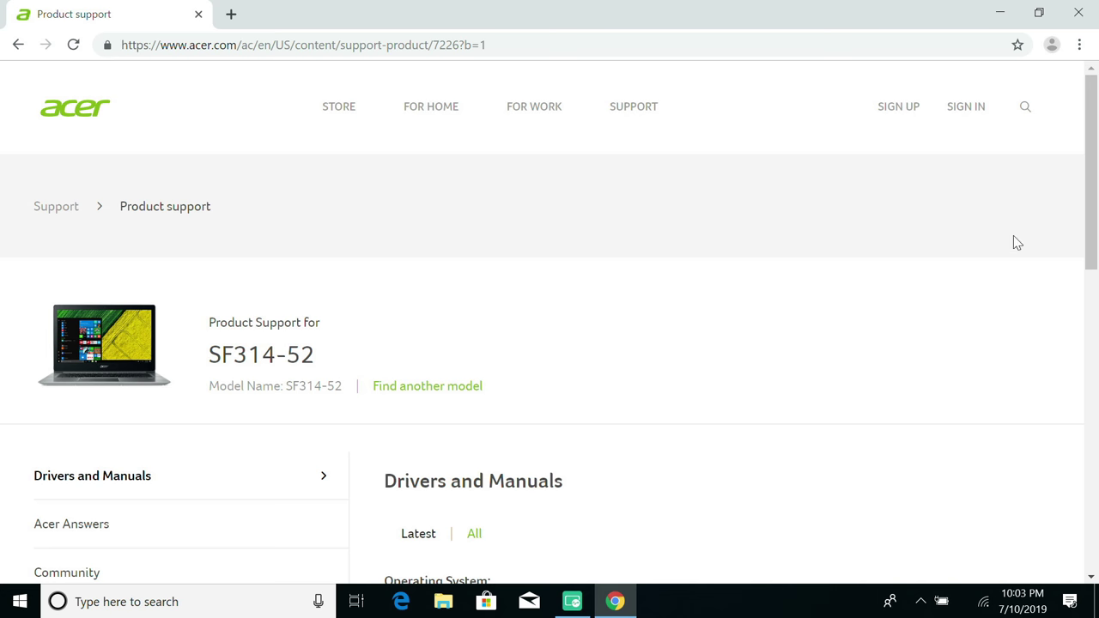
# Expand the SF314-52 BIOS/Firmware downloads and show version 1.09's full description
pyautogui.moveTo(1087, 191); pyautogui.dragTo(1088, 339)
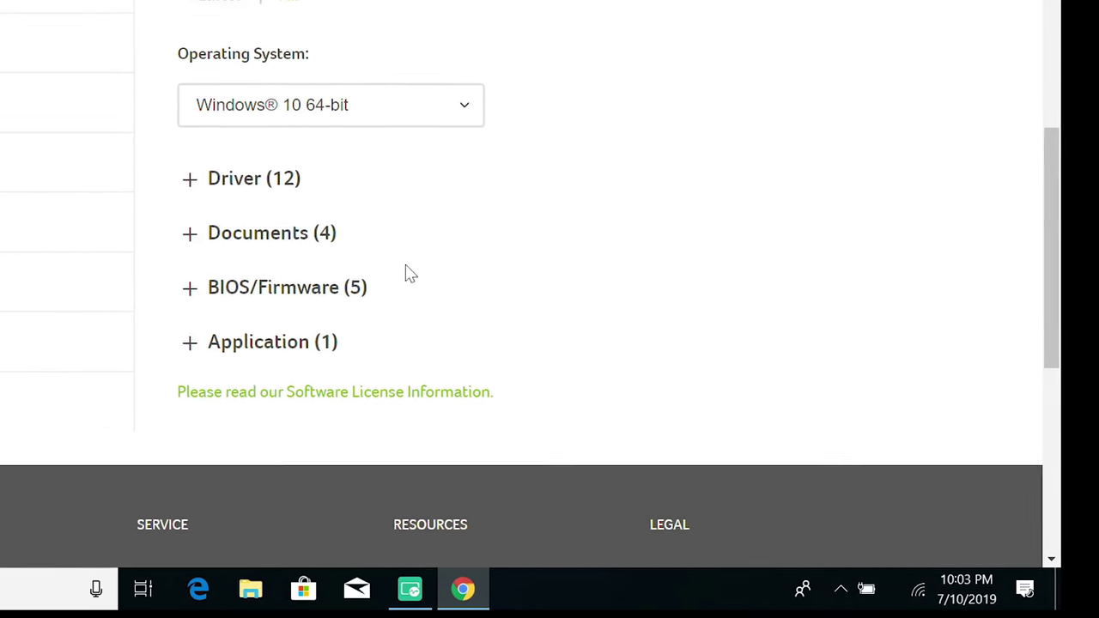
pyautogui.click(177, 292)
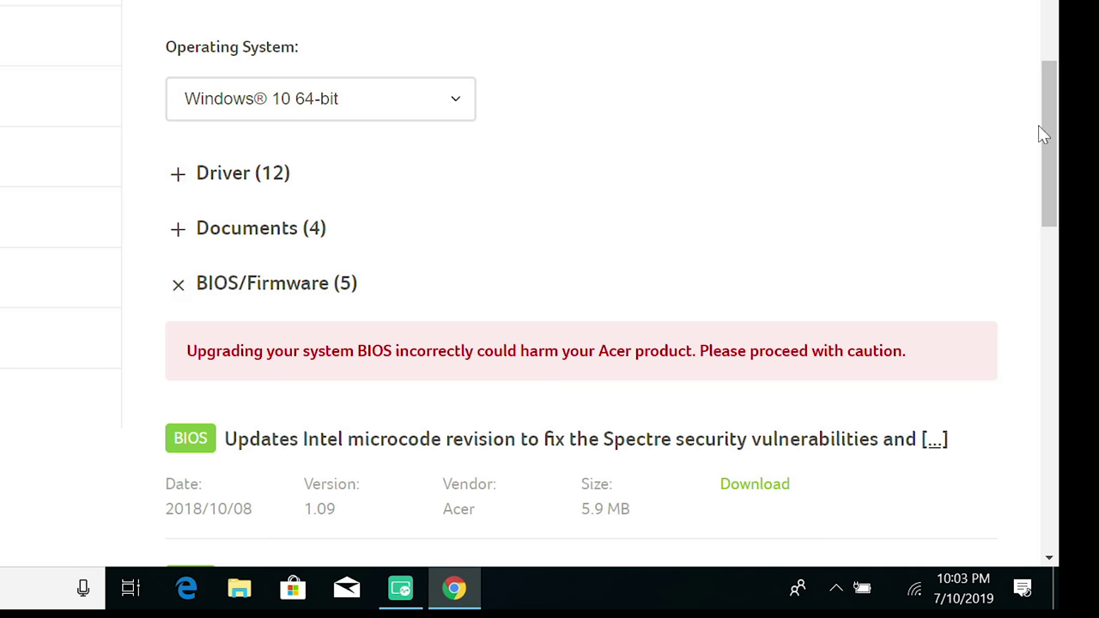
pyautogui.moveTo(1045, 123); pyautogui.dragTo(1055, 228)
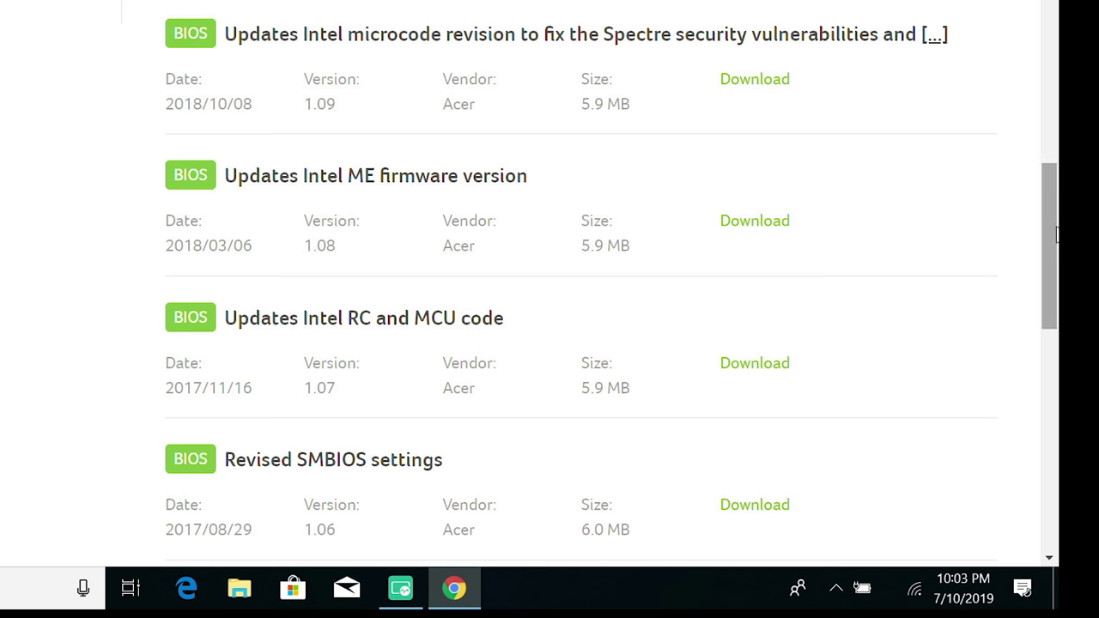
pyautogui.click(933, 35)
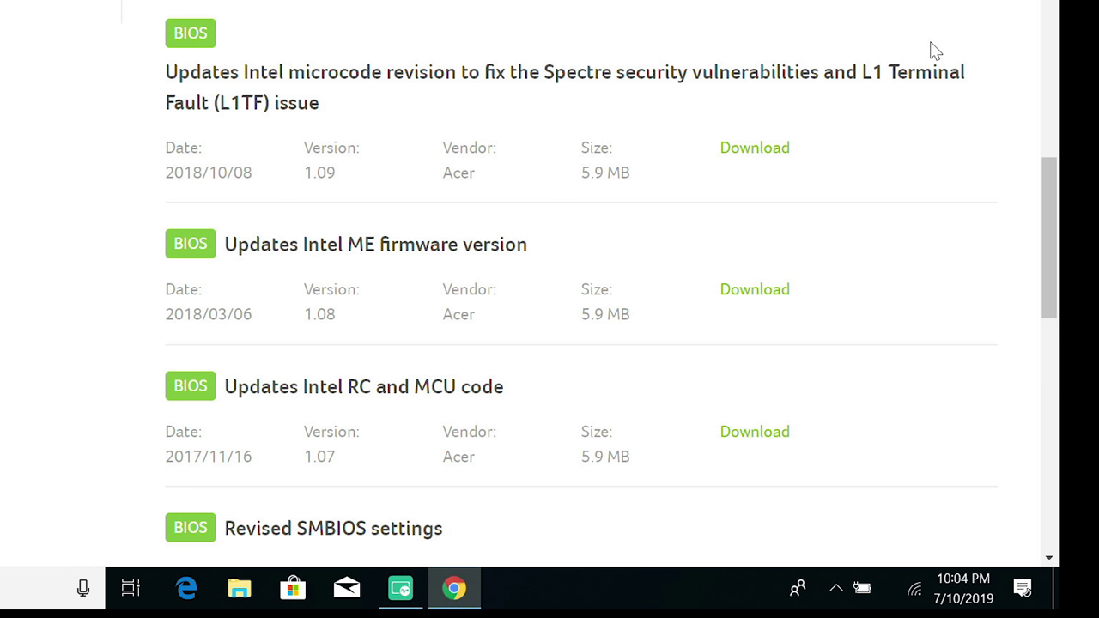
# Download the 1.09 BIOS zip and show it in its folder
pyautogui.click(761, 154)
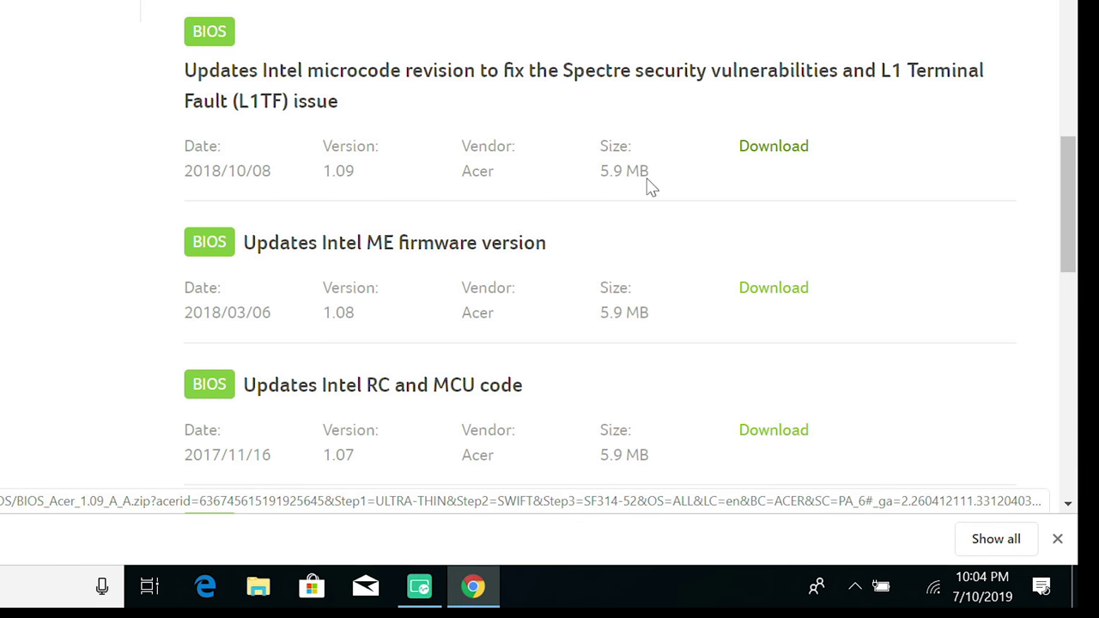
pyautogui.click(294, 514)
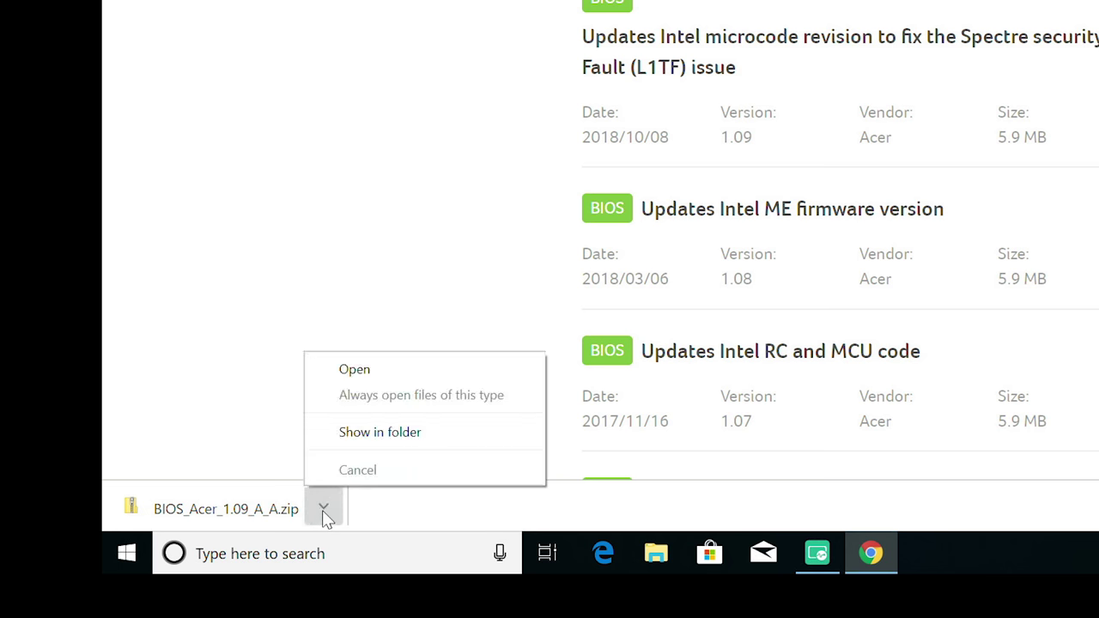
pyautogui.click(352, 433)
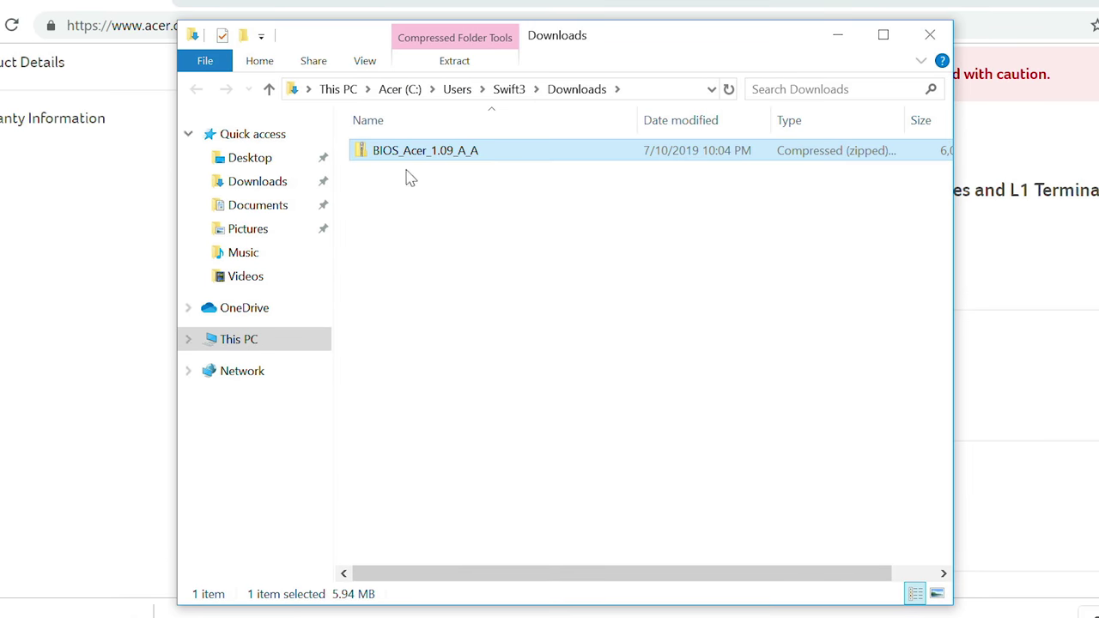
# Extract BIOS_Acer_1.09_A_A to its suggested folder and run HEREA_V1.09
pyautogui.rightClick(412, 151)
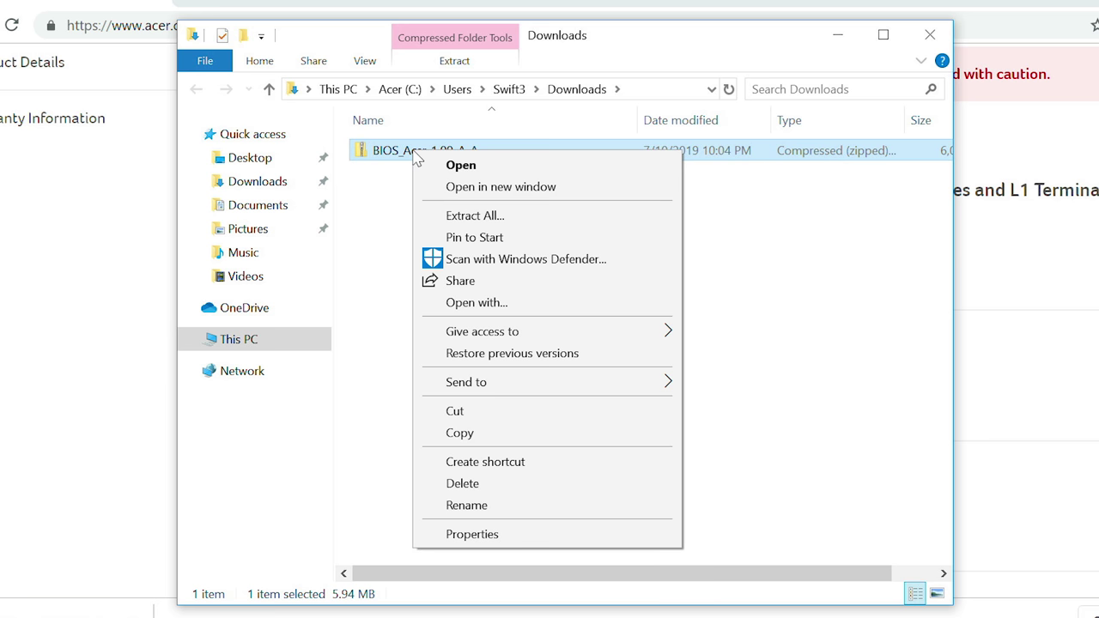
pyautogui.click(464, 219)
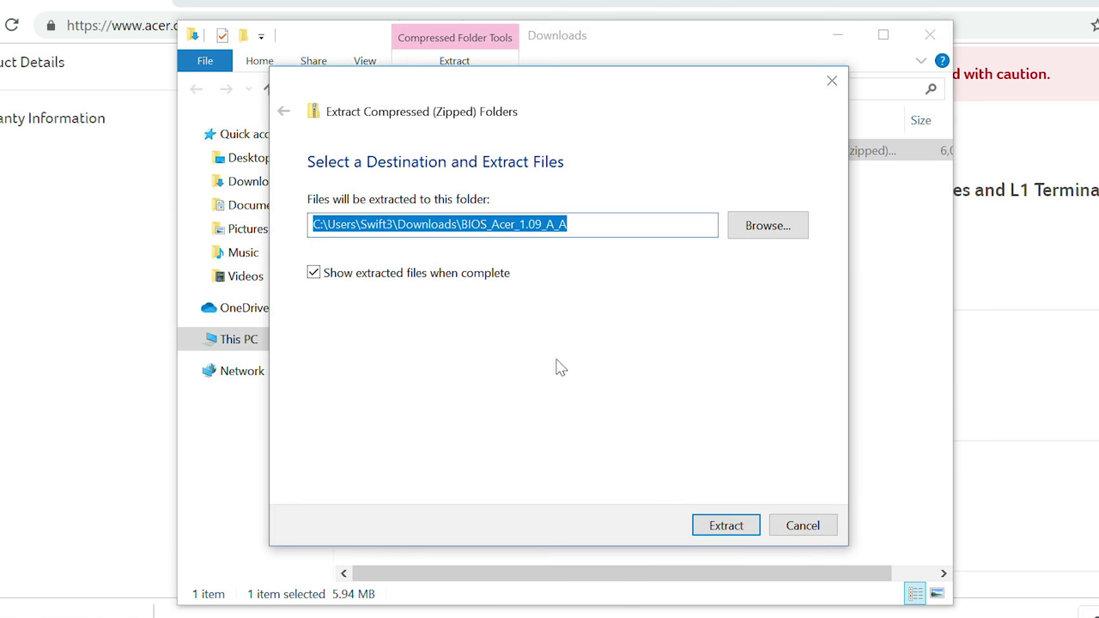
pyautogui.click(724, 523)
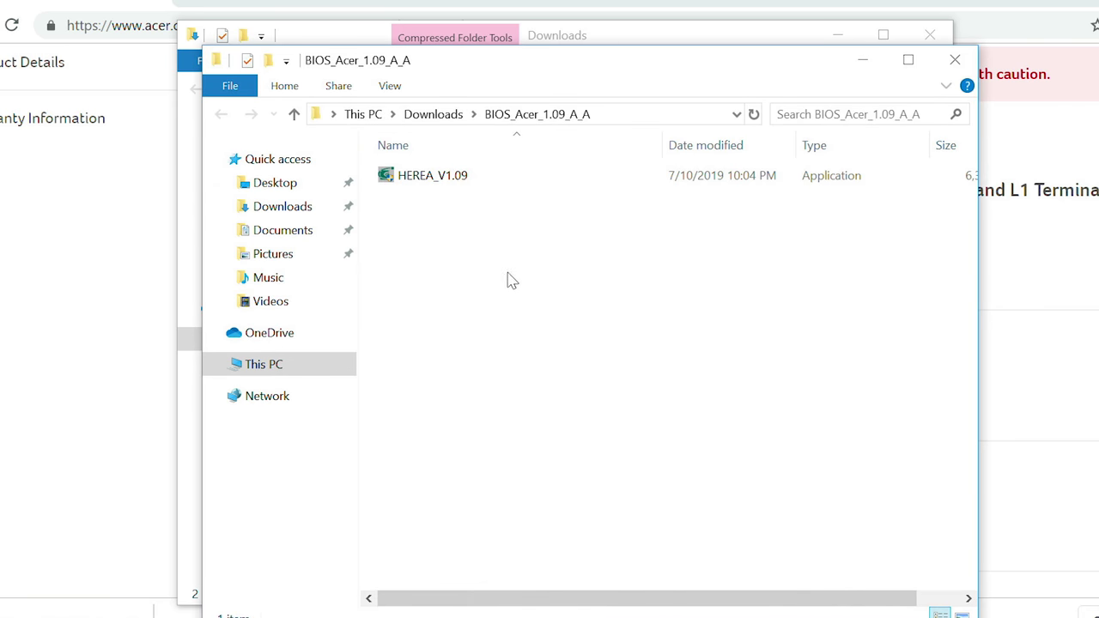
pyautogui.click(446, 185)
pyautogui.doubleClick(447, 180)
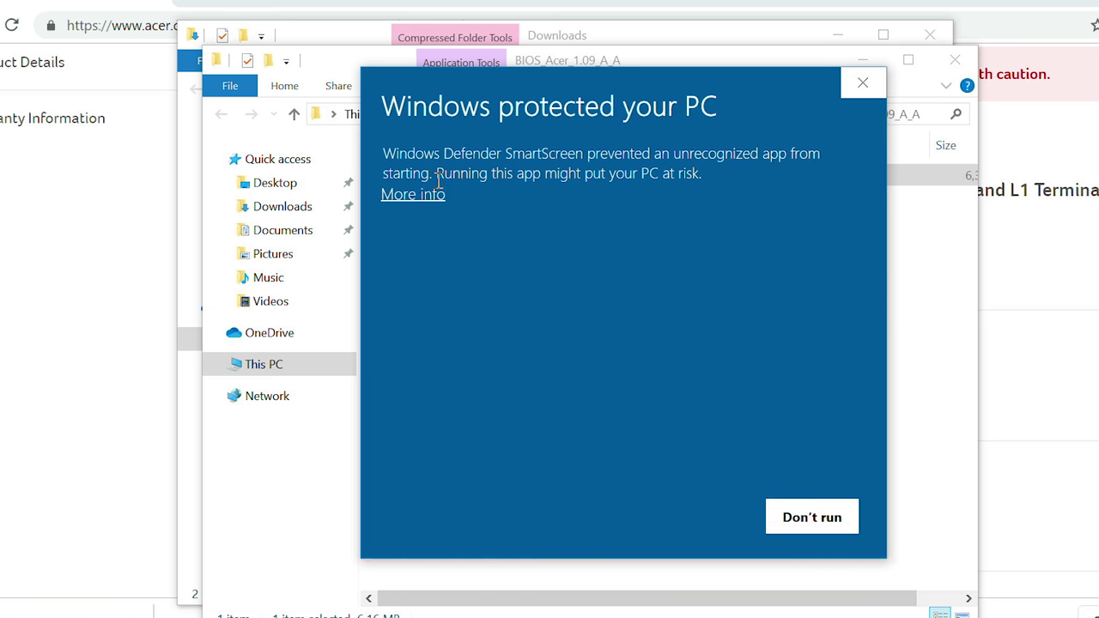
# Bypass the SmartScreen warning with More info and Run anyway, then allow HEREA_V1.09.exe changes
pyautogui.click(426, 197)
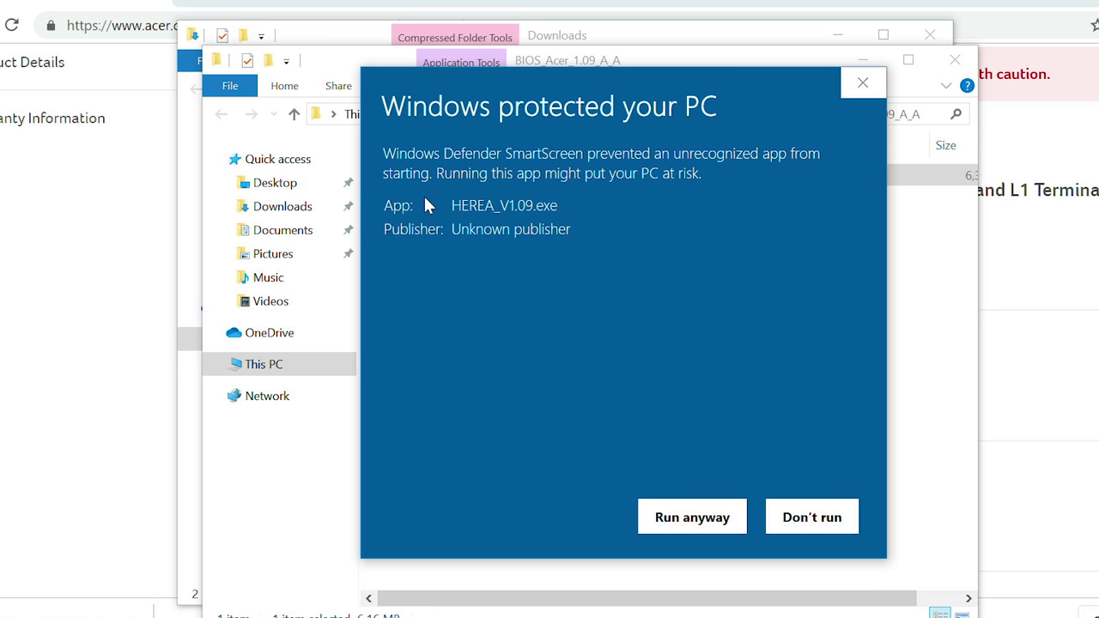
pyautogui.click(687, 526)
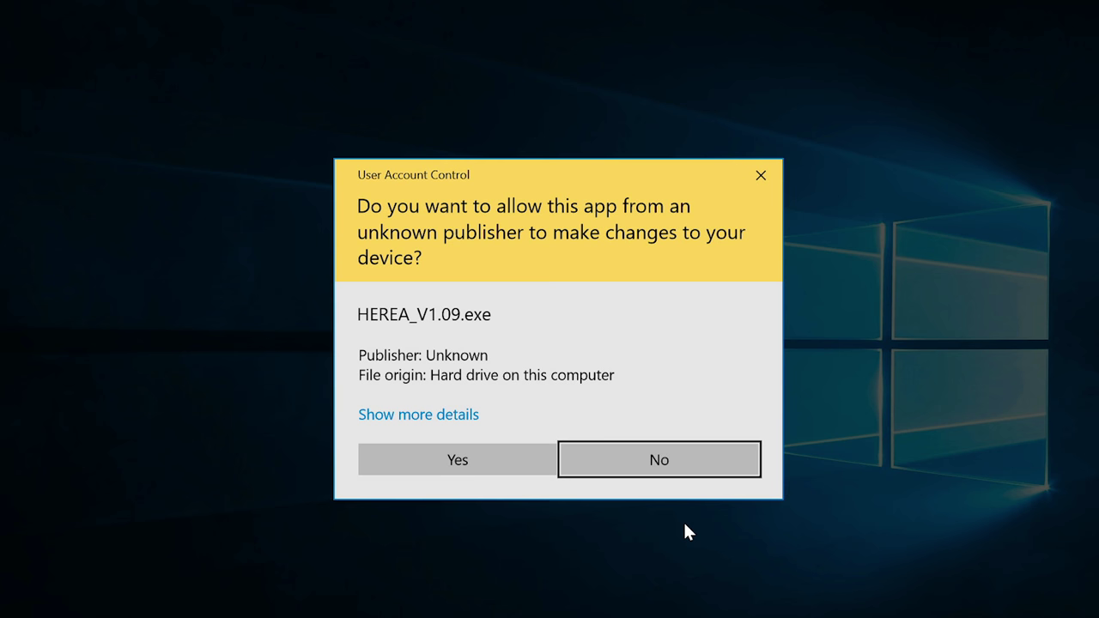
pyautogui.click(515, 464)
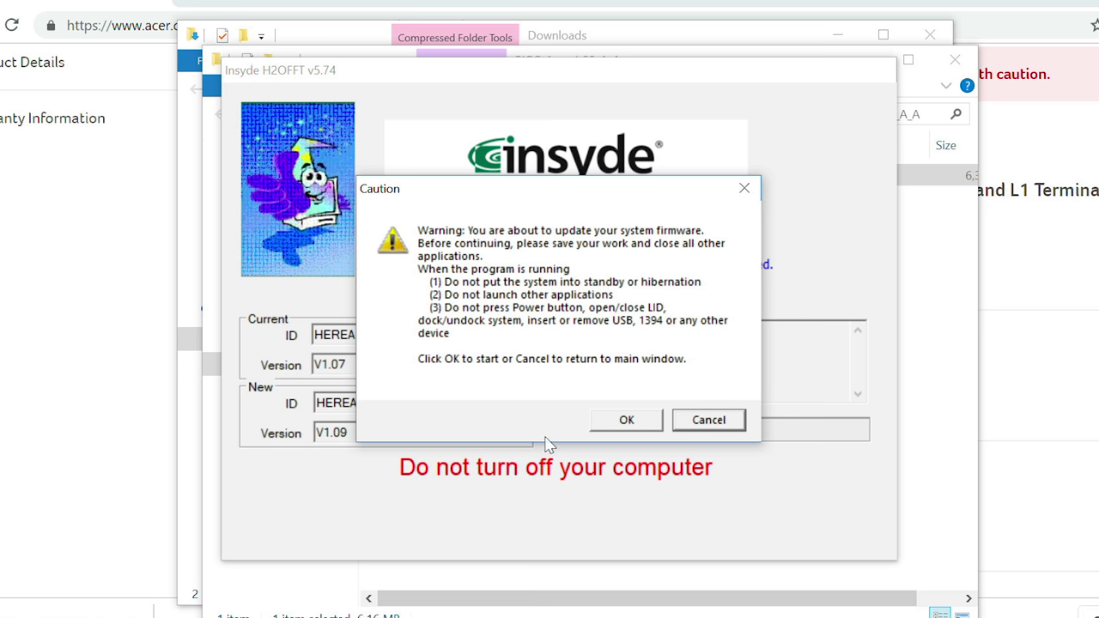
# Accept the H2OFFT caution to start flashing the BIOS to V1.09
pyautogui.click(617, 421)
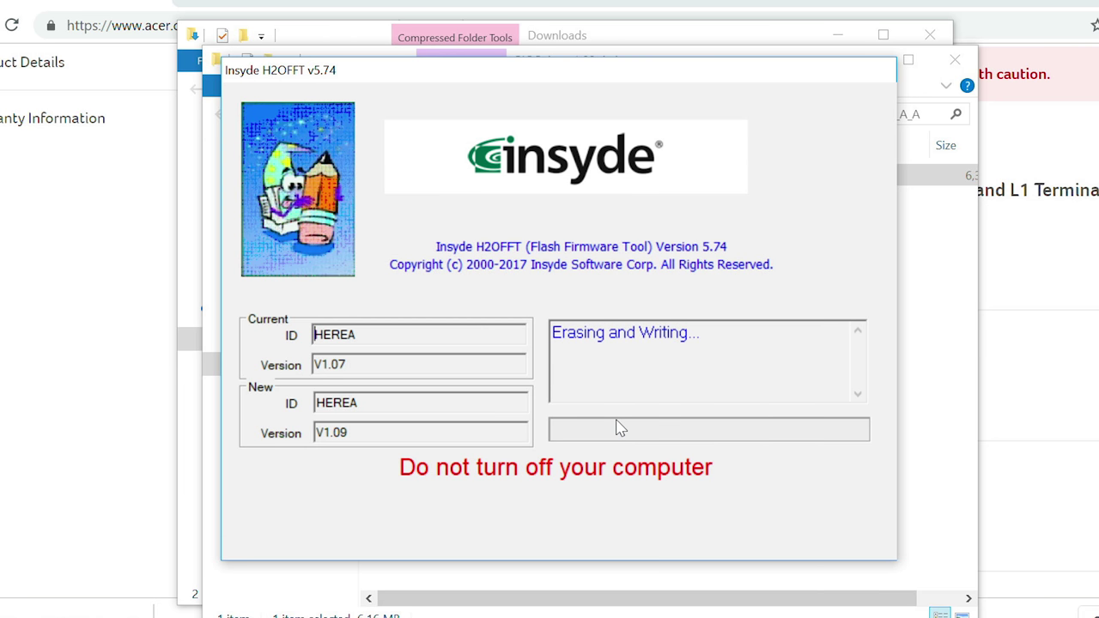